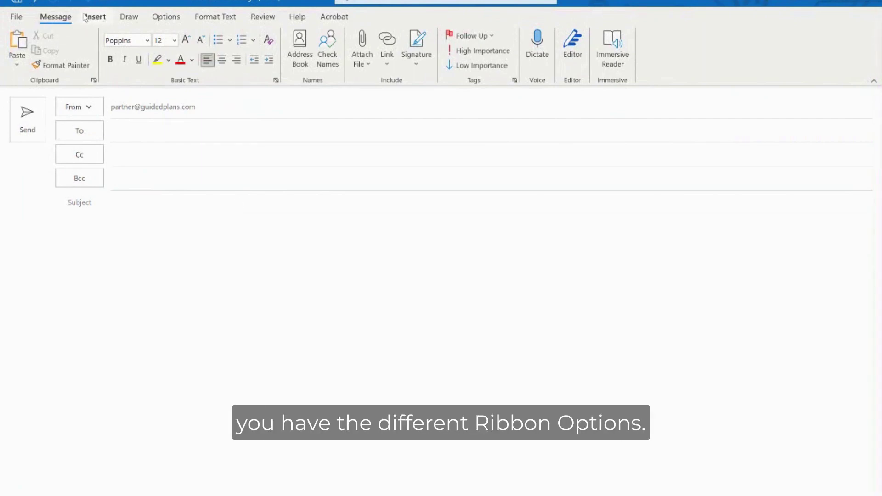
- Show the AutoText gallery under Insert > Quick Parts, listing the four SDI vendor replies
click(94, 17)
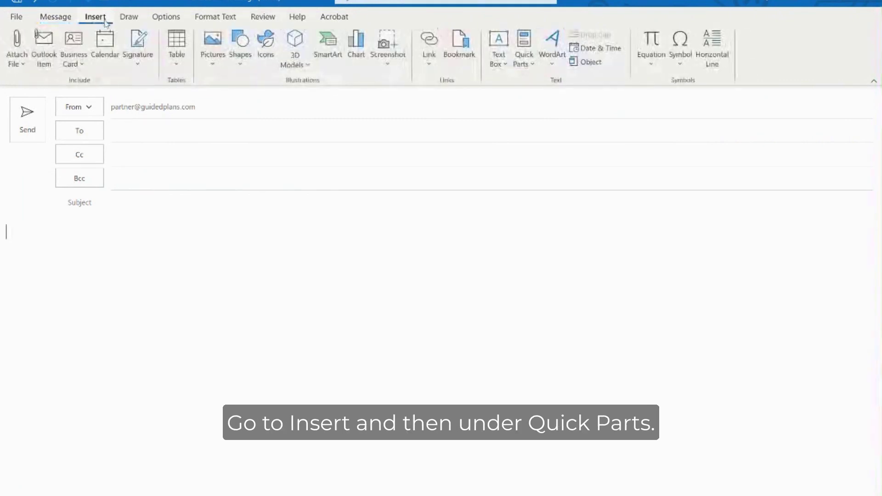
click(523, 67)
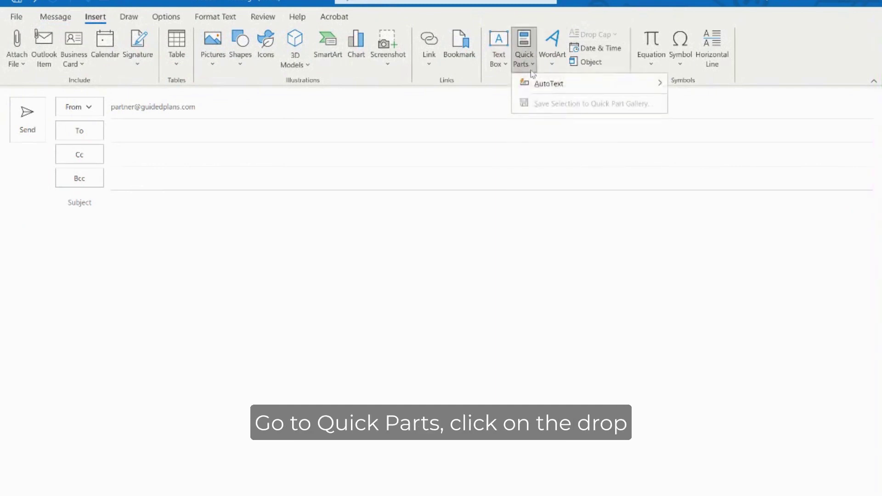
mouse_move(537, 85)
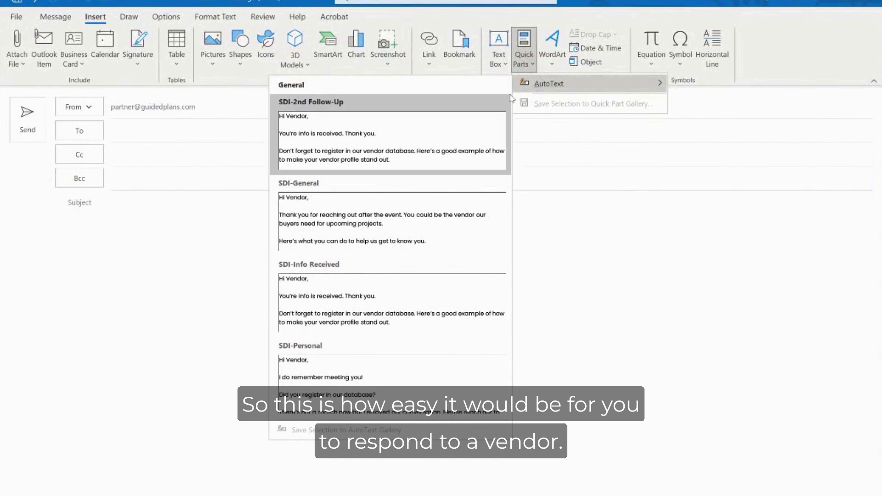
- Insert the SDI-2nd Follow-Up entry, delete it, then insert SDI-Personal instead
click(403, 122)
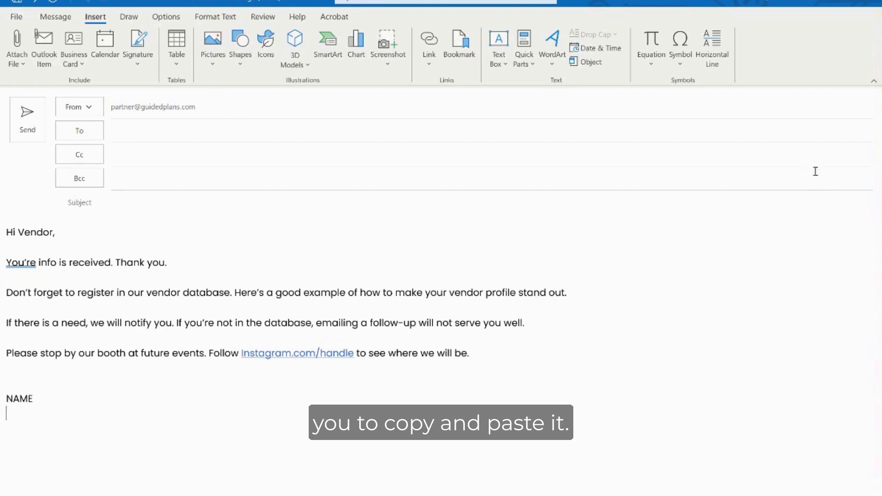
drag(76, 408, 5, 231)
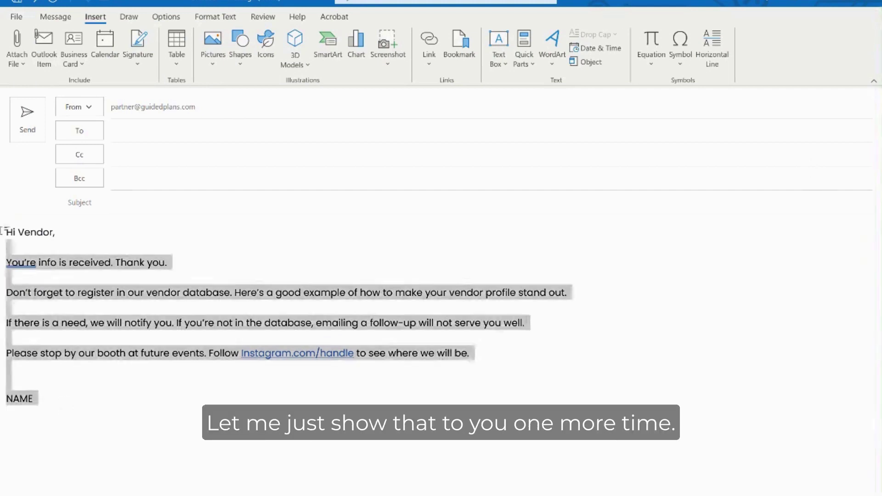
key(BackSpace)
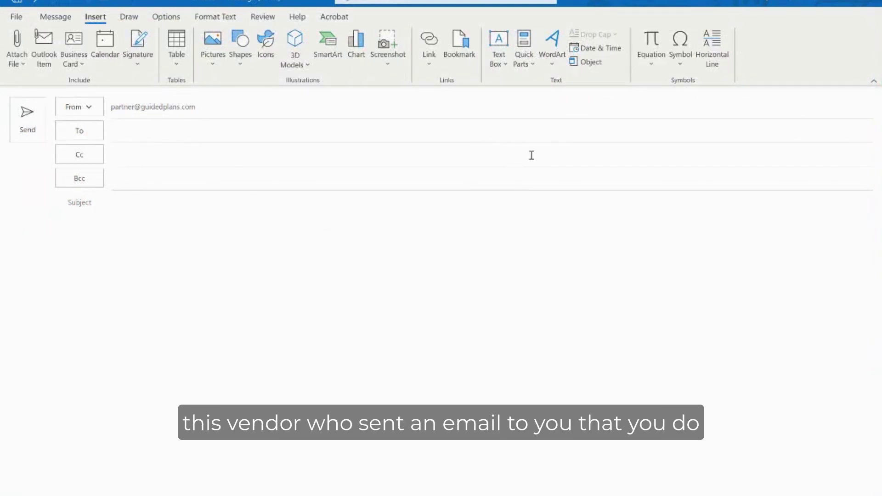
click(553, 66)
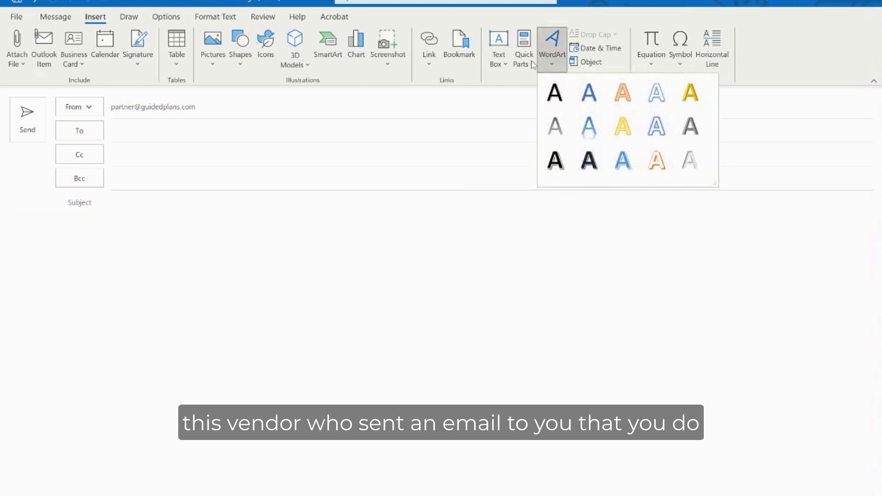
click(530, 63)
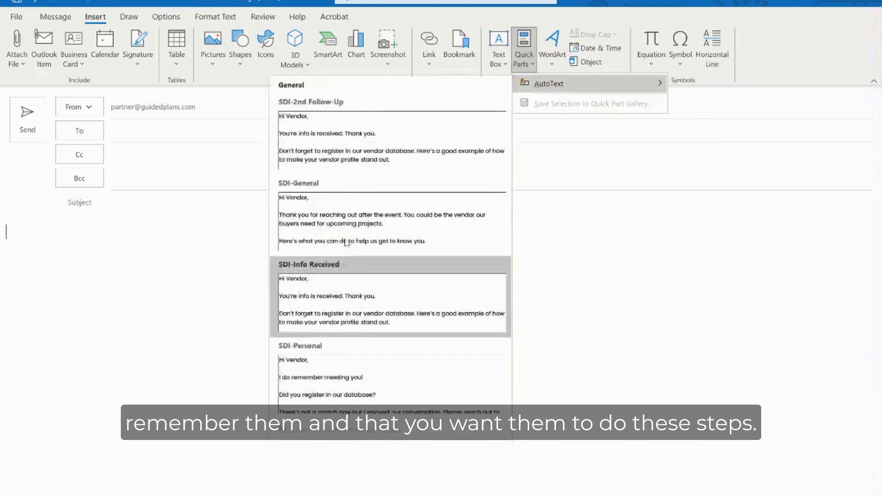
click(285, 388)
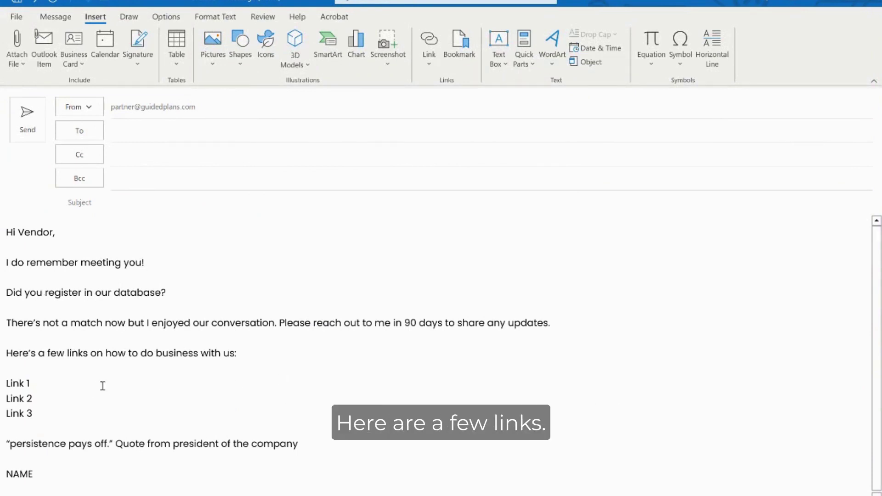
- Clear the SDI-Personal text and insert the SDI-2nd Follow-Up AutoText entry again
click(161, 412)
key(ctrl+a)
key(Delete)
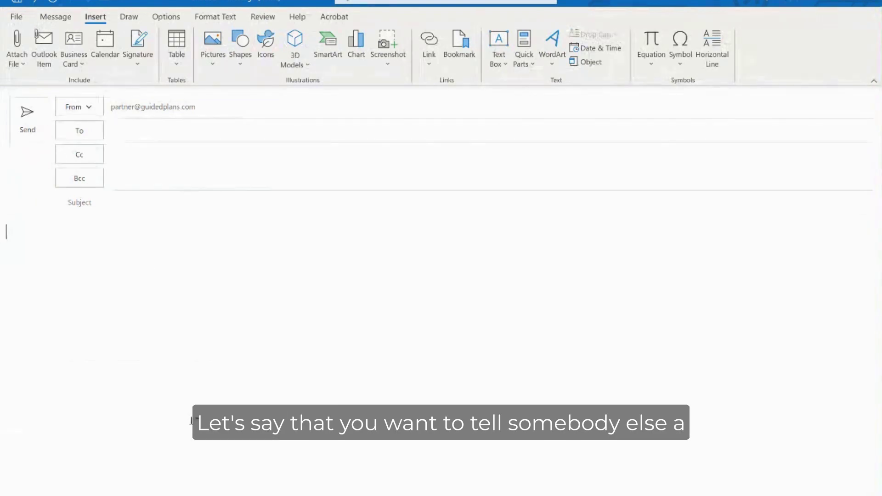
click(532, 65)
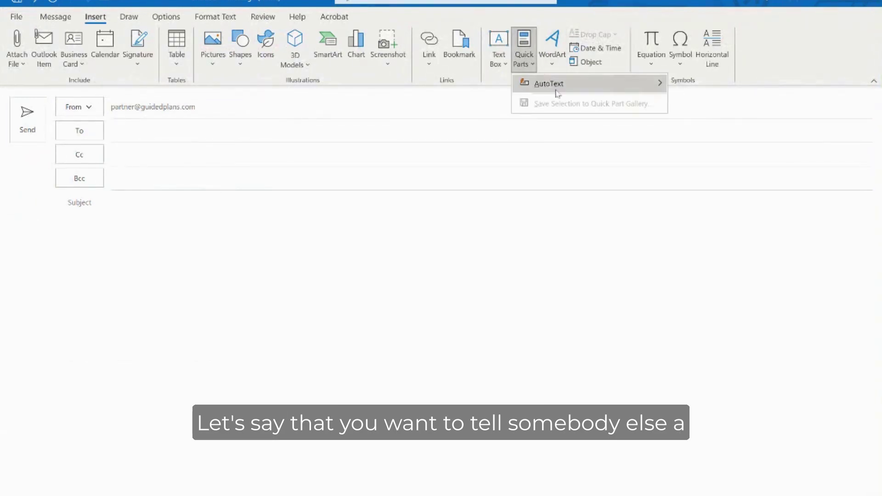
mouse_move(533, 84)
click(477, 120)
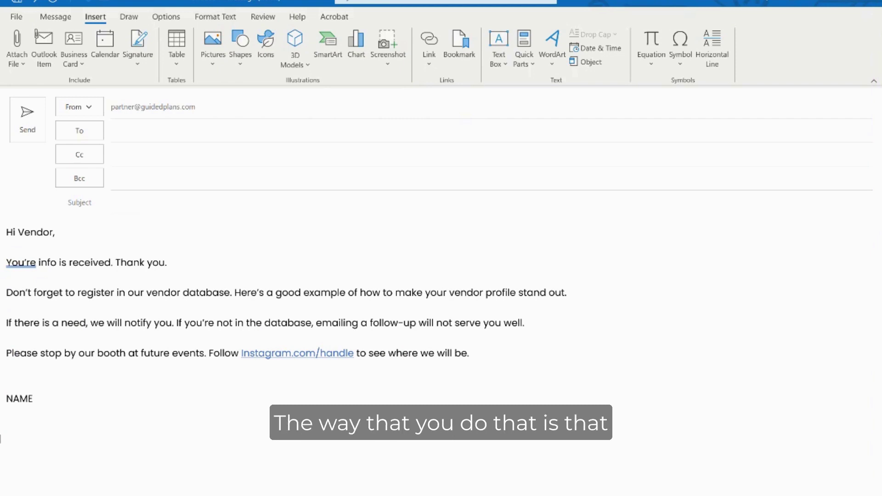
- Replace the vendor text with the typed line 'Hello, my name is...' and select that line
drag(95, 409, 5, 142)
key(Delete)
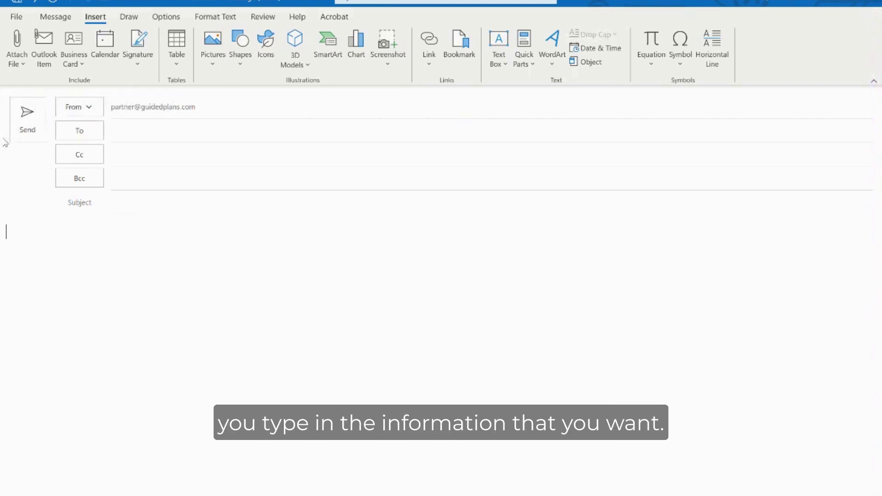
text(Hello, y)
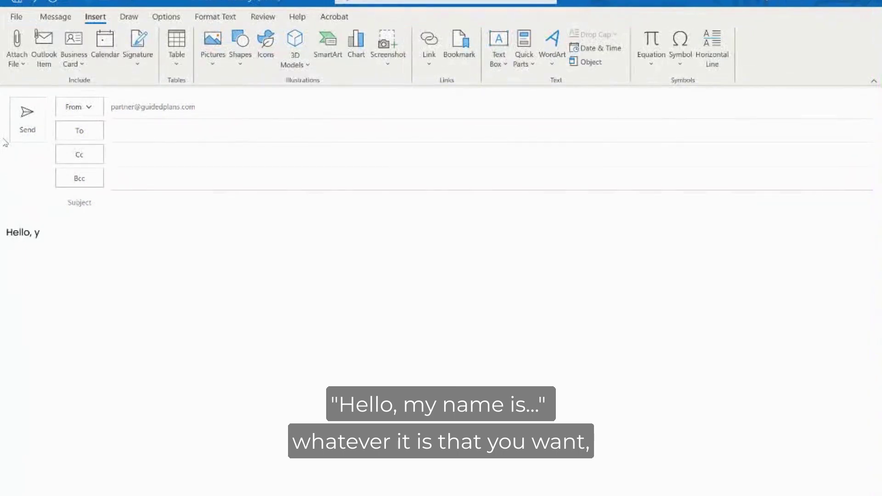
key(BackSpace)
text(my name.)
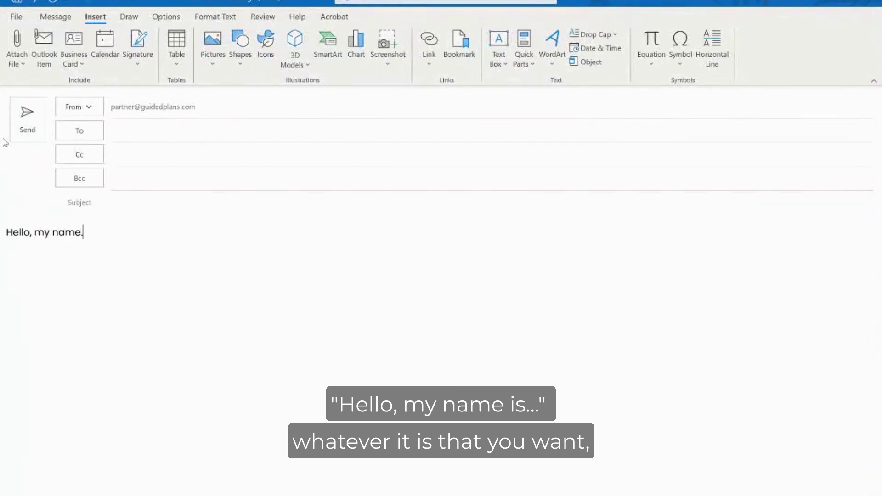
key(BackSpace)
text(is...)
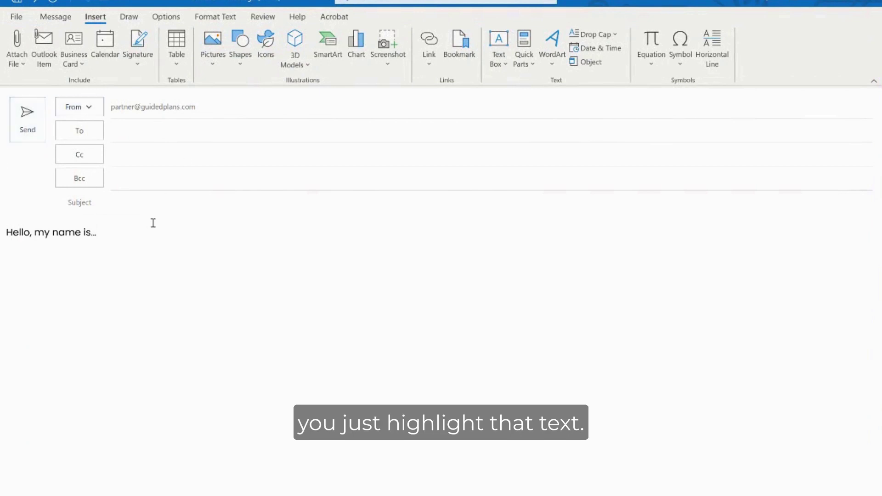
click(2, 232)
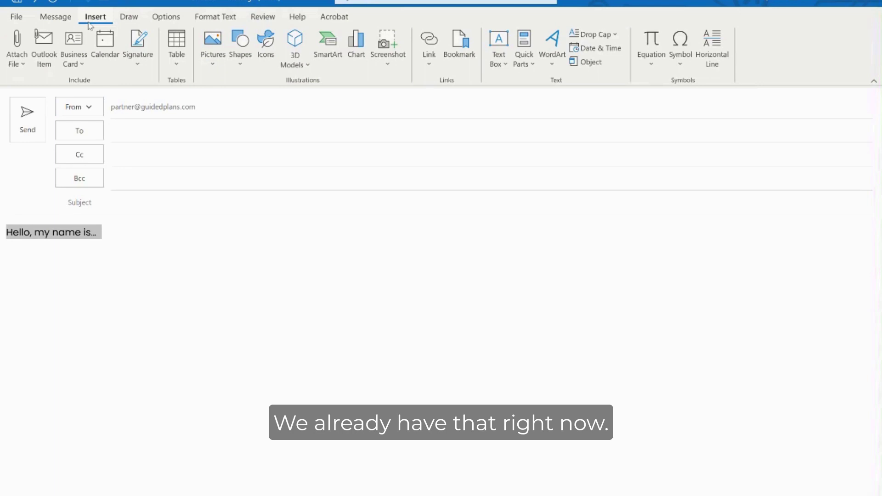
- Save the selected line to the AutoText gallery under the name 'Outreach Follow-Up'
click(524, 64)
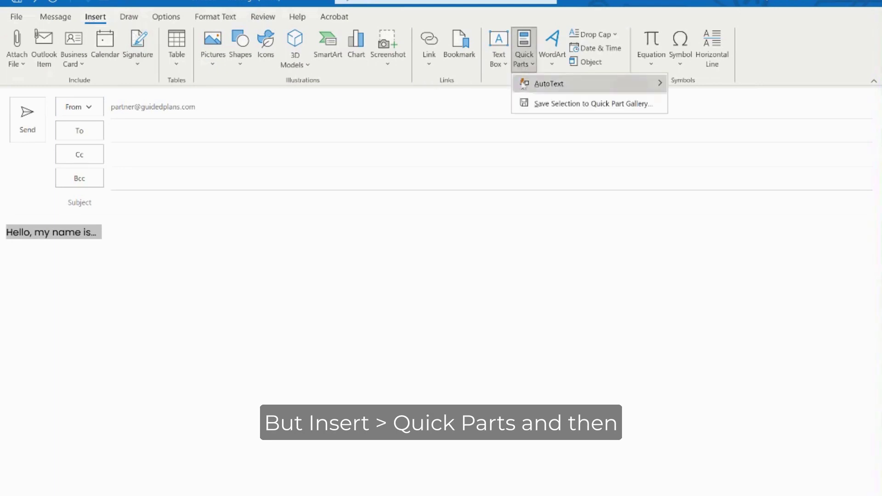
click(537, 104)
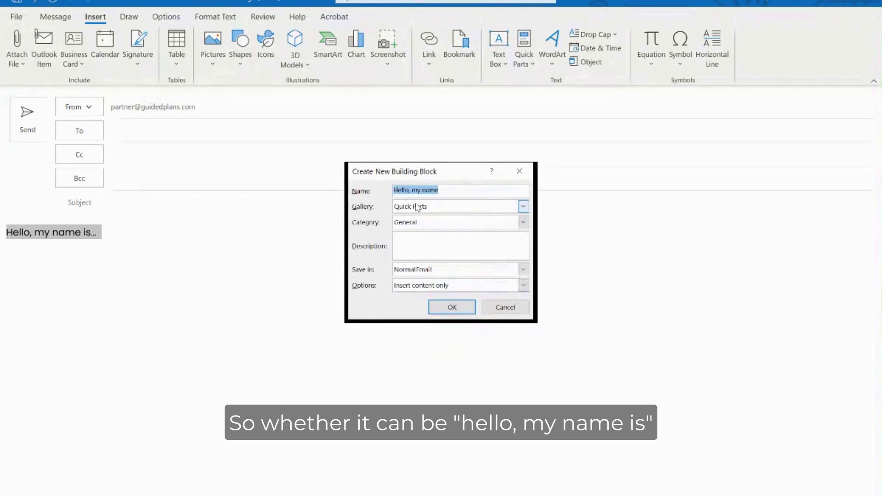
text(Out)
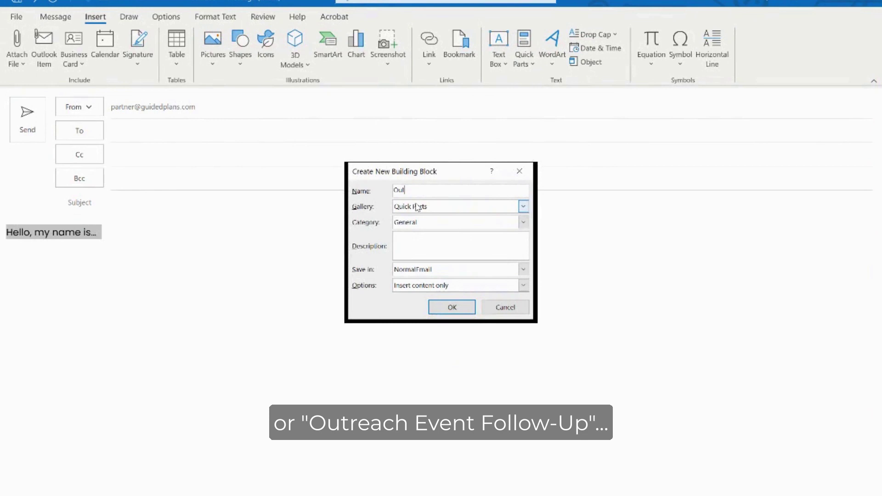
text(reach Follow)
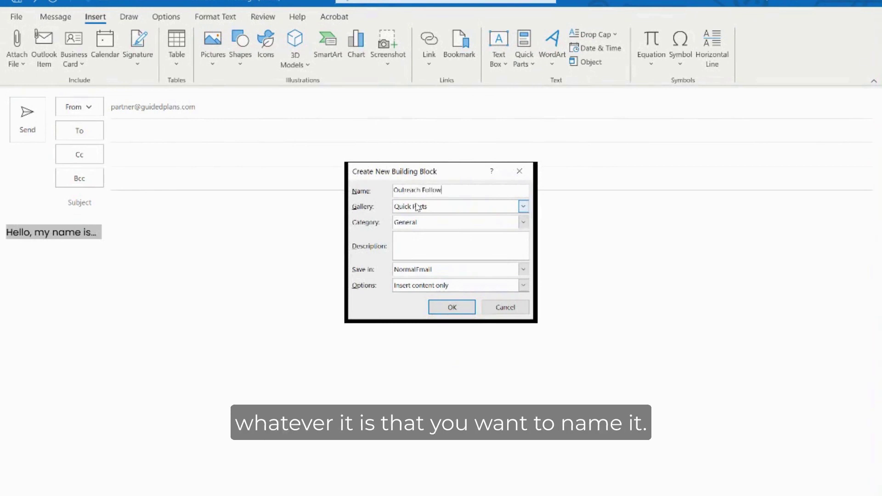
text(-Up)
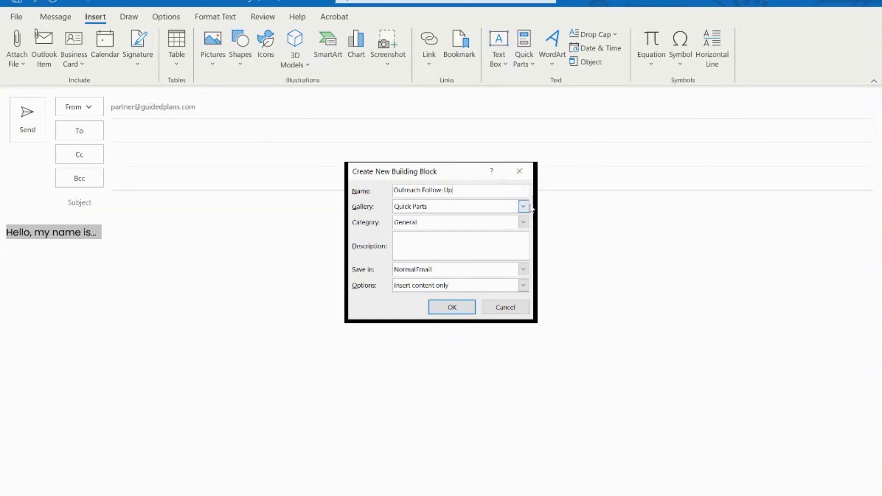
click(502, 209)
click(524, 224)
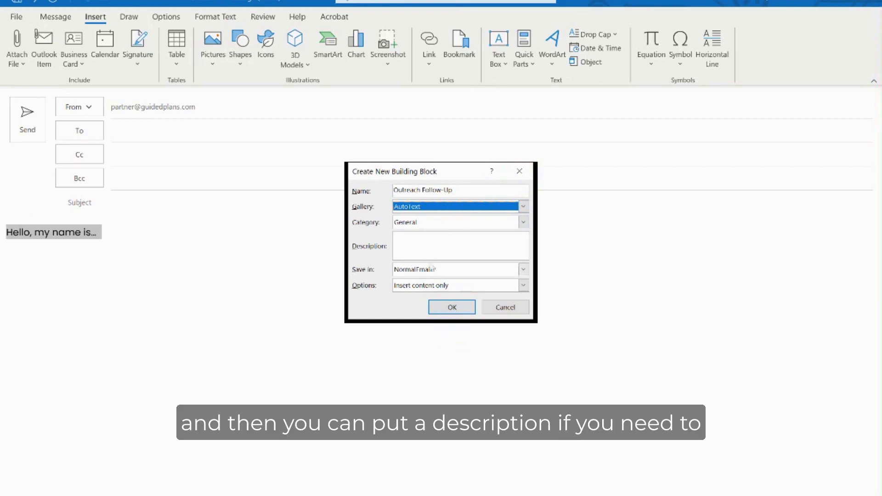
click(465, 311)
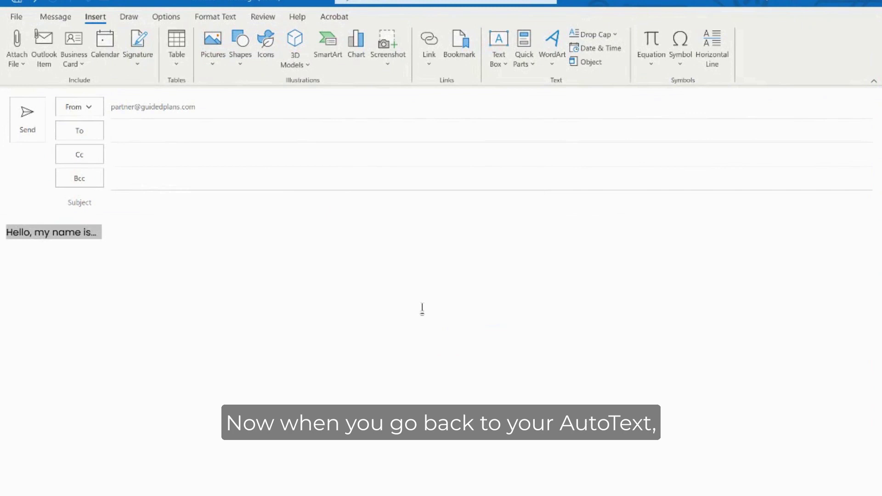
- Insert the Outreach Follow-Up entry on the next line, then select both 'Hello, my name is...' lines
click(422, 305)
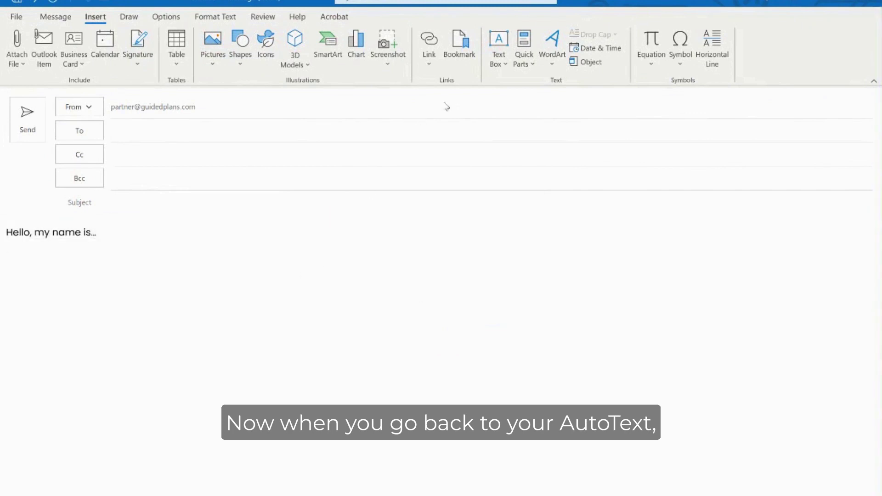
click(524, 64)
mouse_move(529, 90)
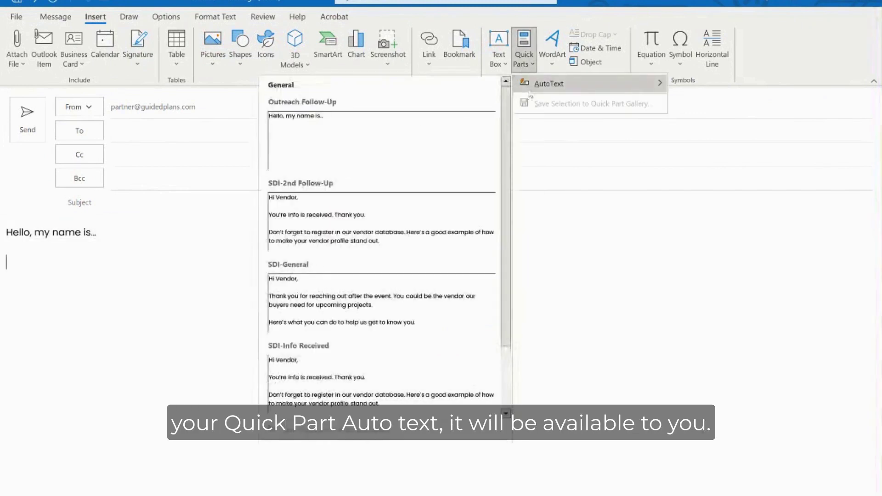
click(414, 120)
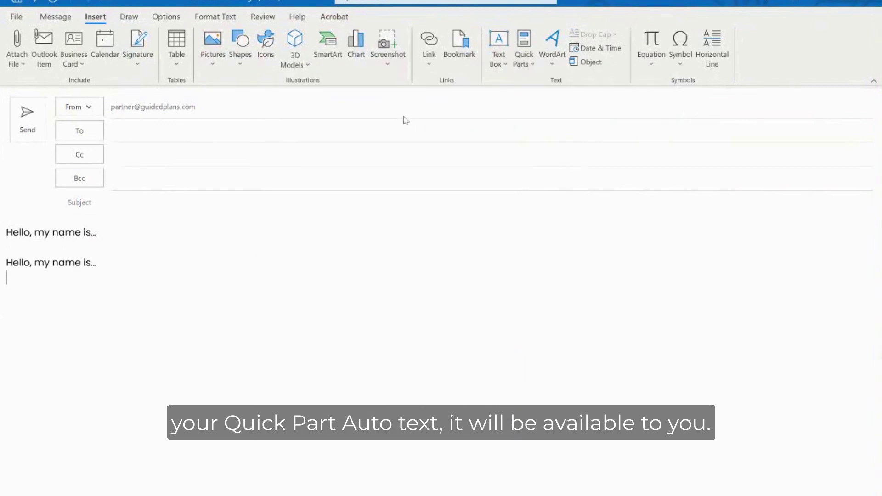
drag(130, 280, 3, 190)
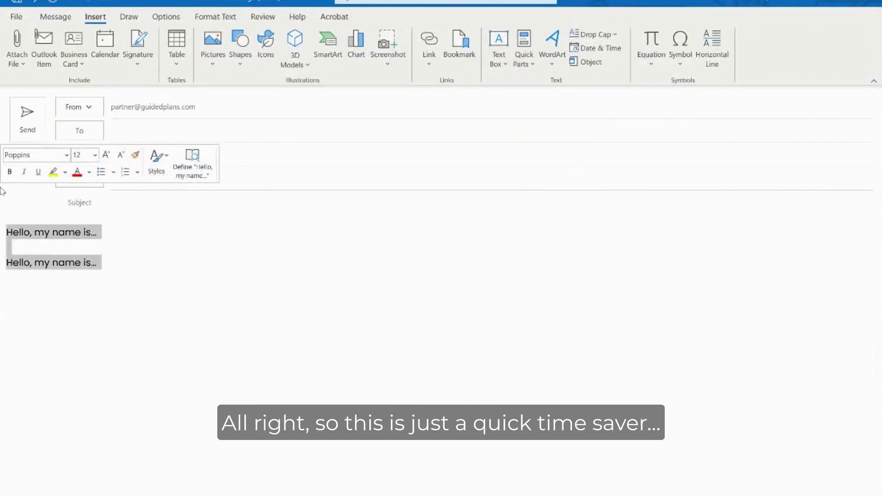